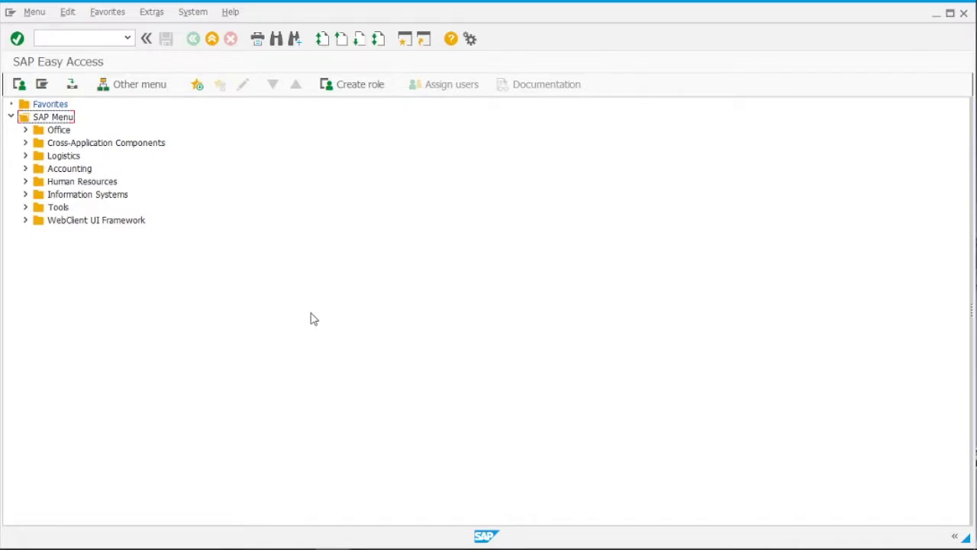
Run transaction ME23N to display purchase order 4100034
left_click(106, 39)
type("me23n")
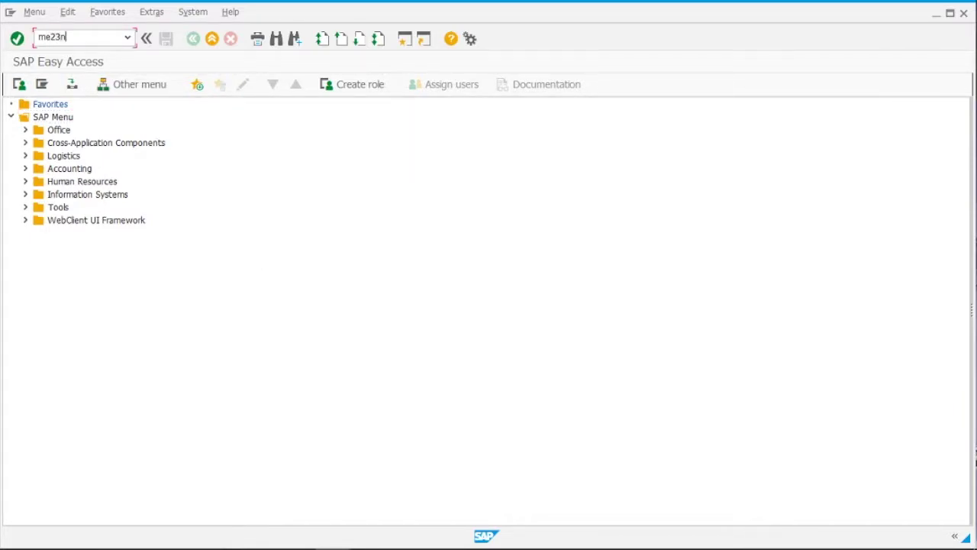
key("Return")
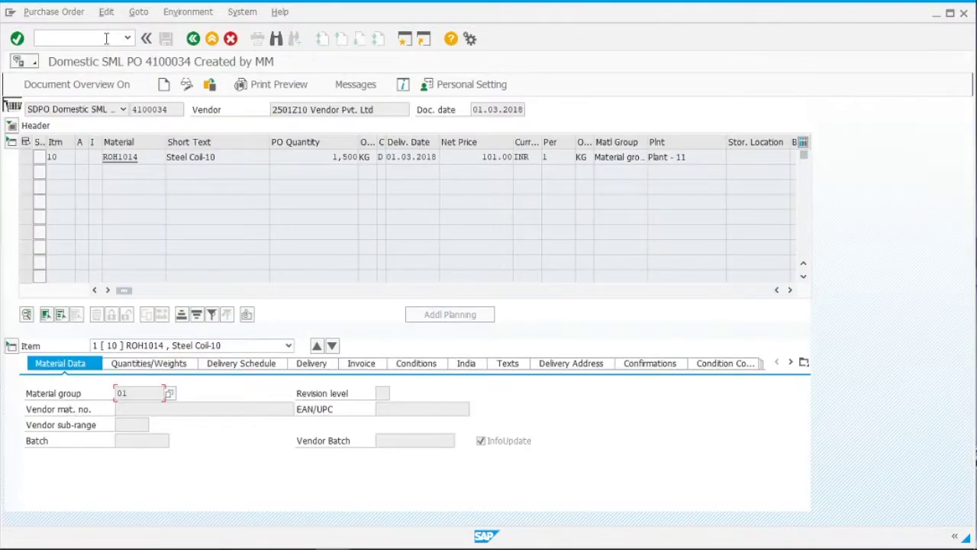
Check item 10's confirmation control (0004 Inbound Delivery), then launch goods receipt via /omigo
left_click(180, 112)
left_click(653, 365)
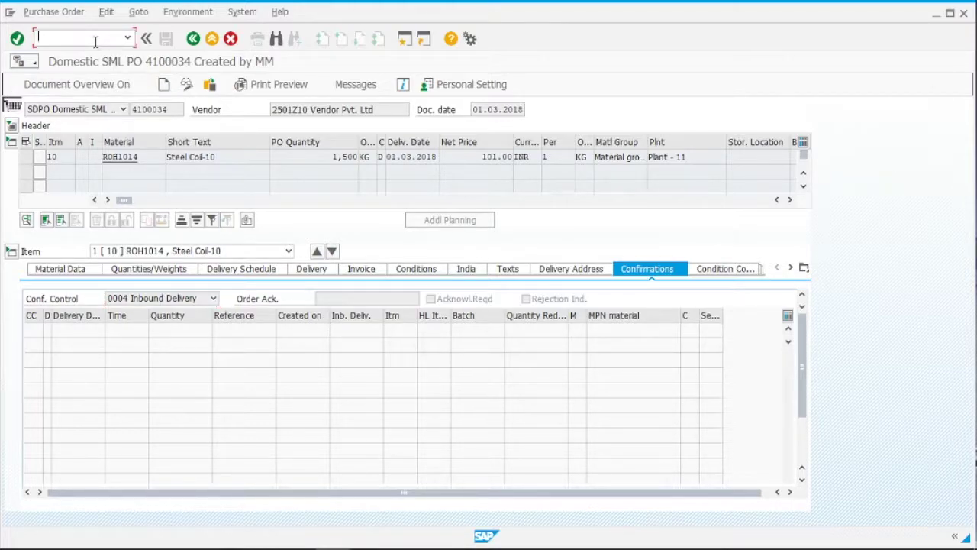
type("/omigo")
key("Return")
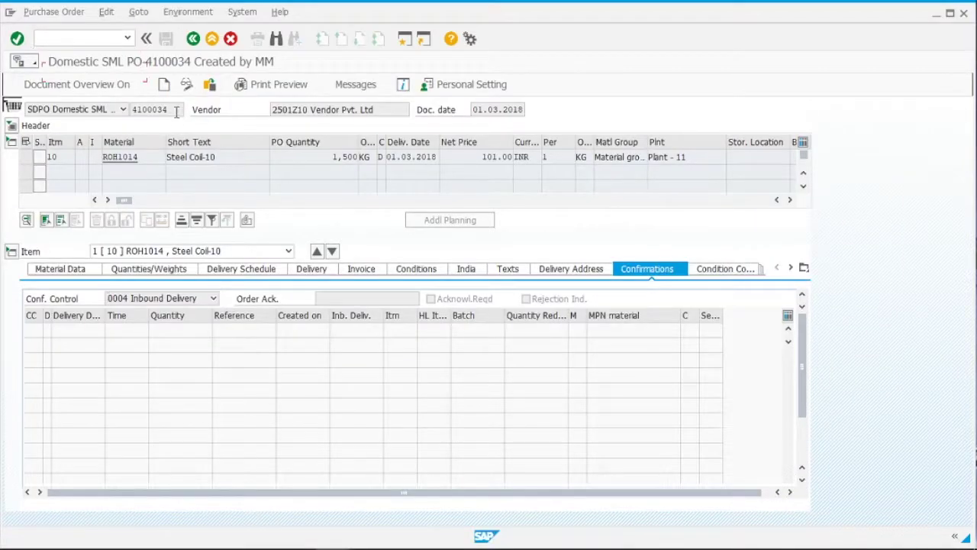
Attempt goods receipt for PO 4100034 and get the 'No goods receipt possible' refusal
double_click(148, 110)
left_click(147, 109)
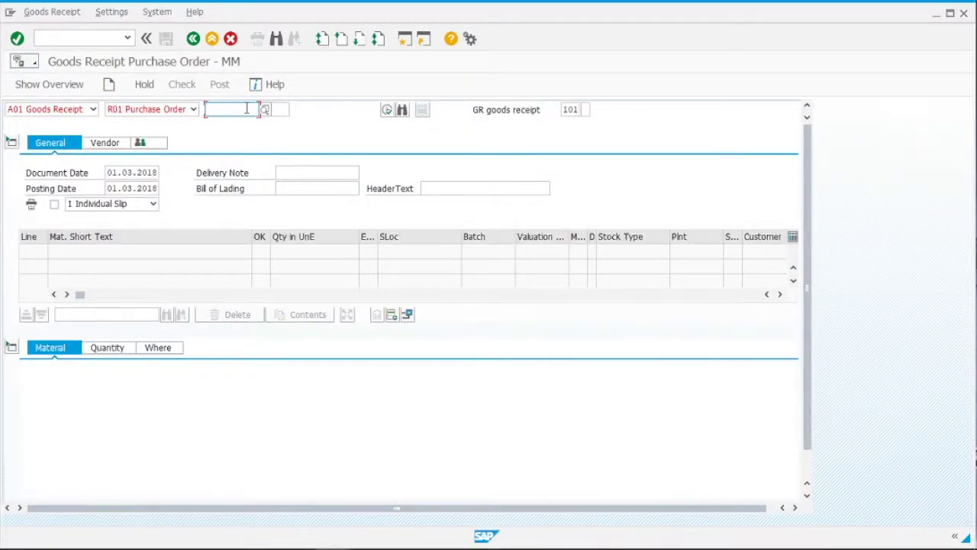
key("ctrl+v")
key("Return")
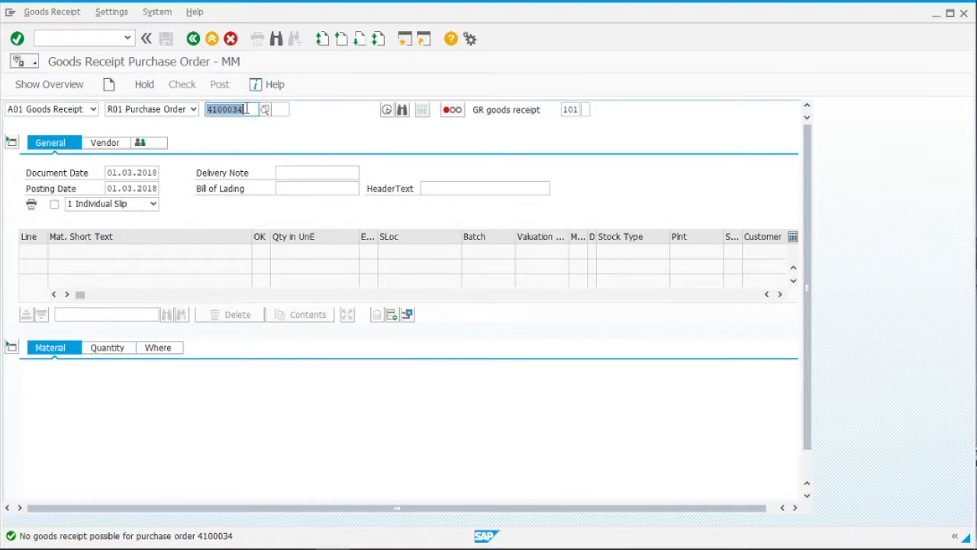
key("alt+Tab")
key("alt+Tab")
key("alt+Tab")
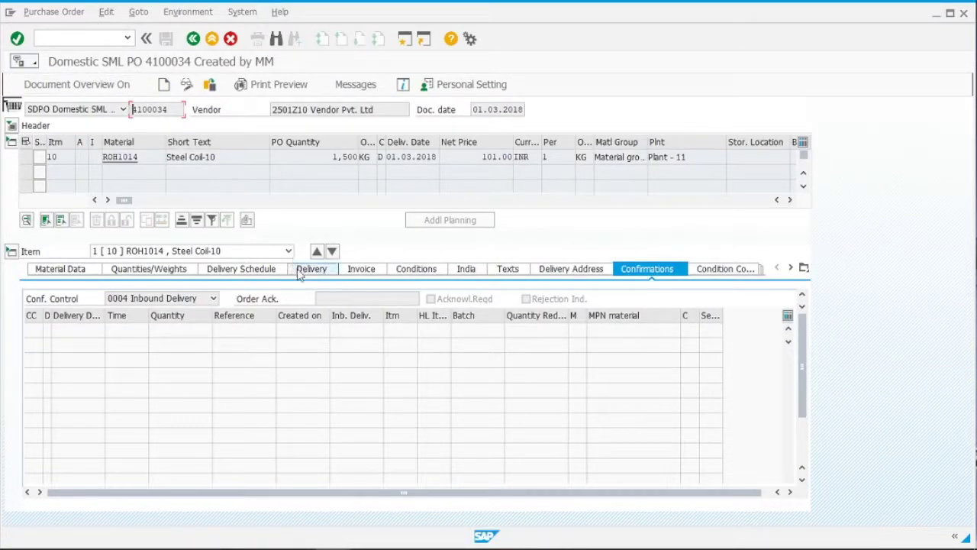
key("alt+Tab")
Start VL31N to create an inbound delivery for the order
left_click(80, 37)
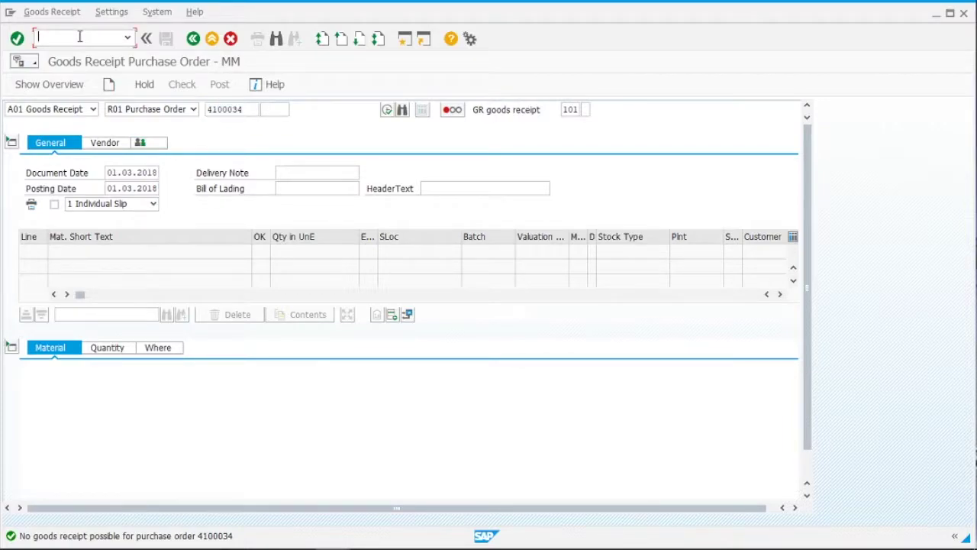
type("/nvl31n")
key("Return")
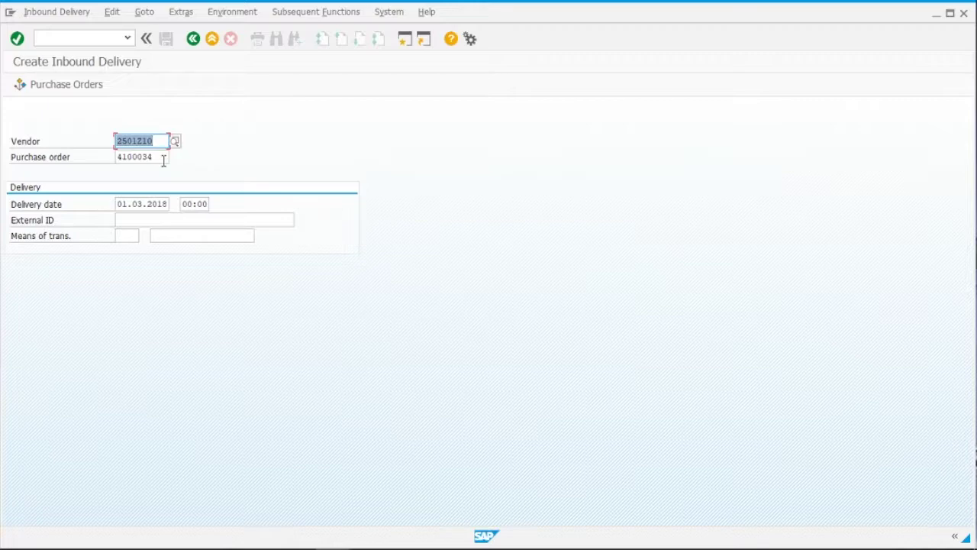
Search vendor 2501Z10's purchasing documents filtered to document category Purchase Order
left_click(163, 161)
key("BackSpace")
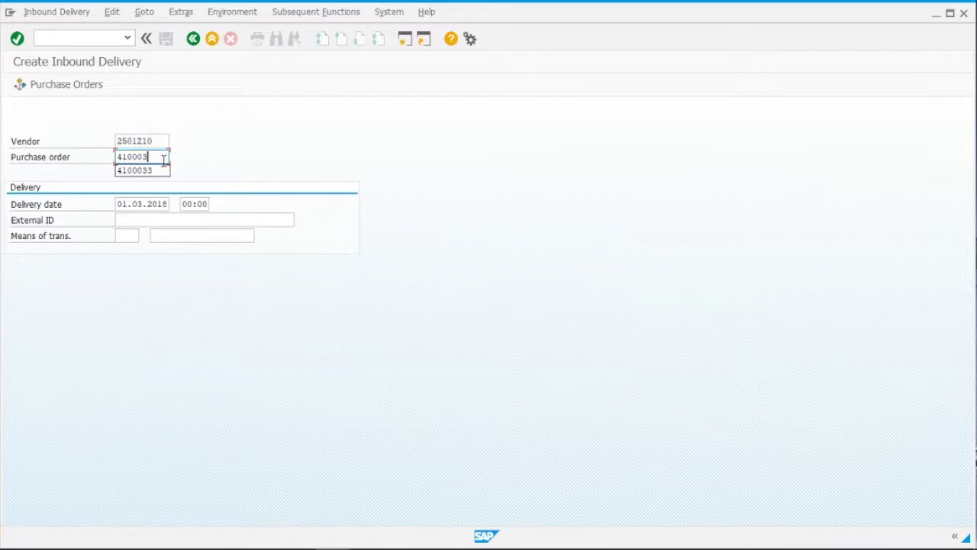
key("BackSpace")
key("BackSpace")
key("BackSpace")
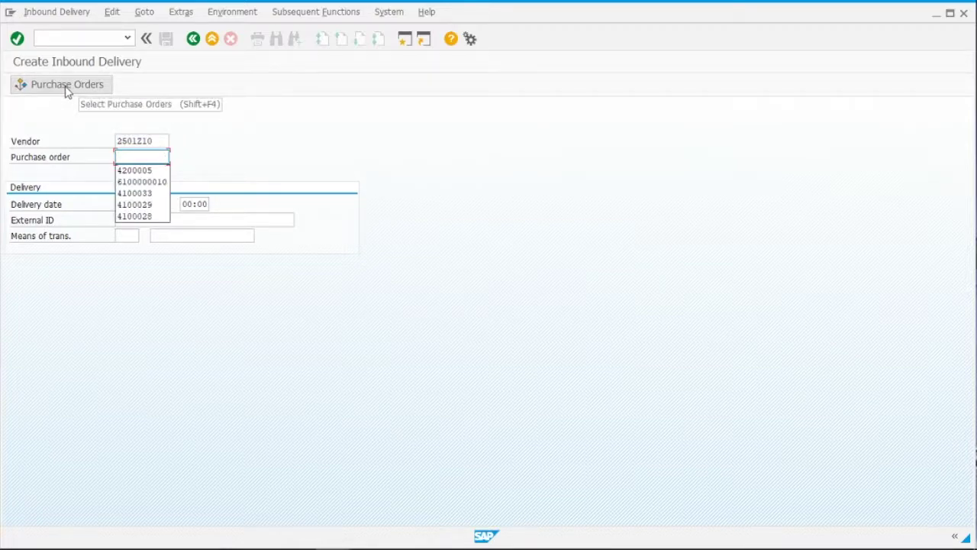
left_click(67, 90)
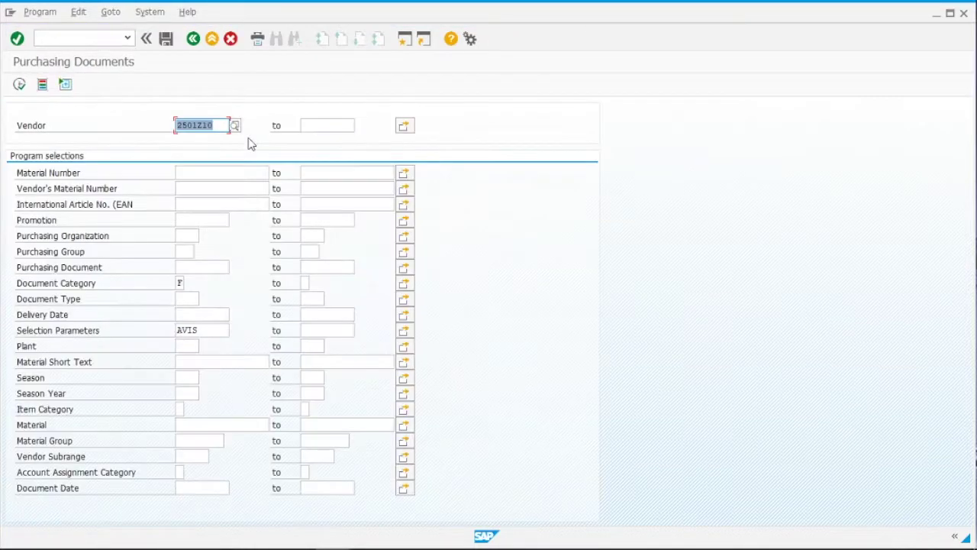
left_click(181, 285)
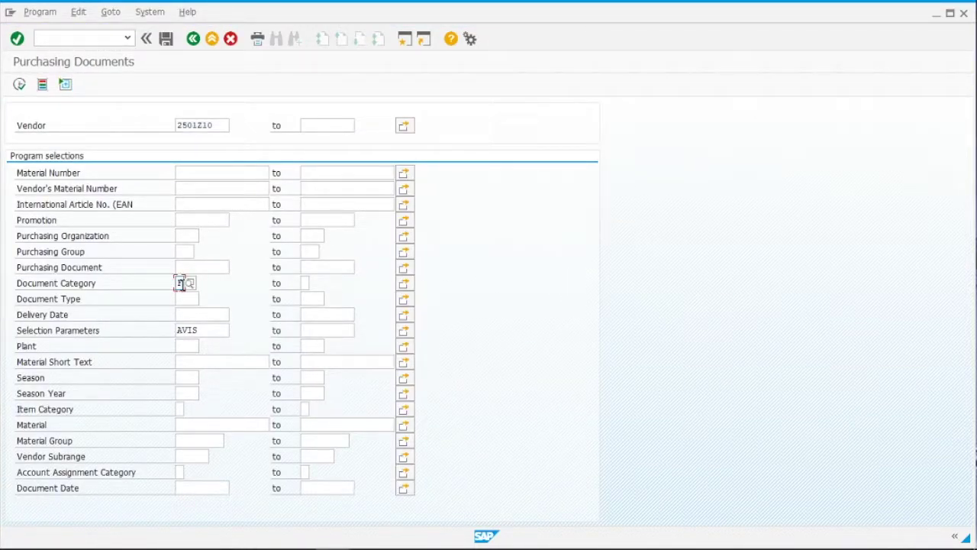
key("F8")
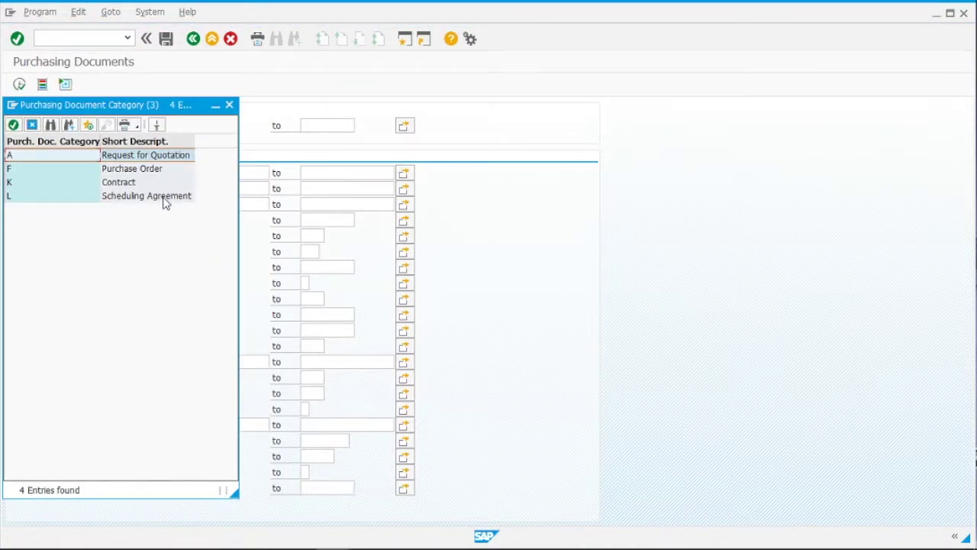
left_click(164, 198)
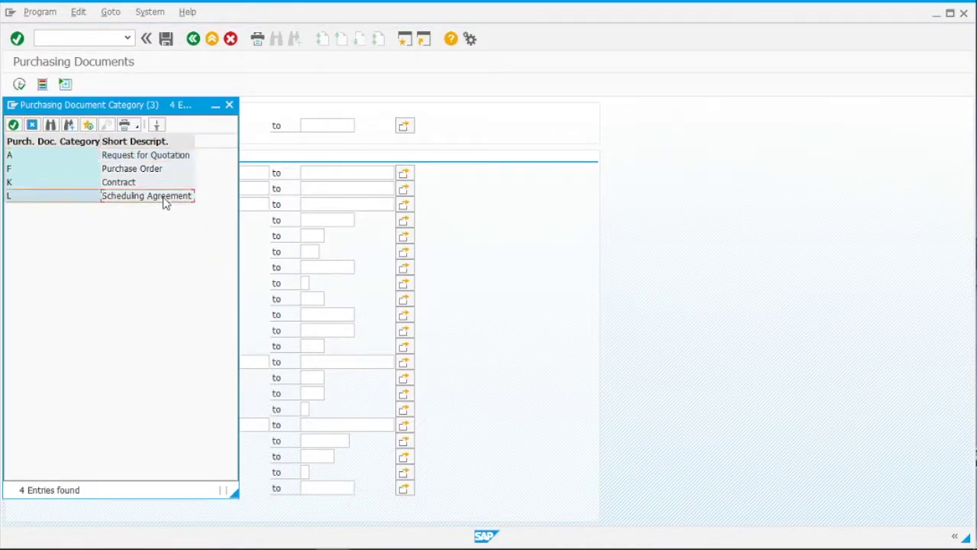
double_click(149, 168)
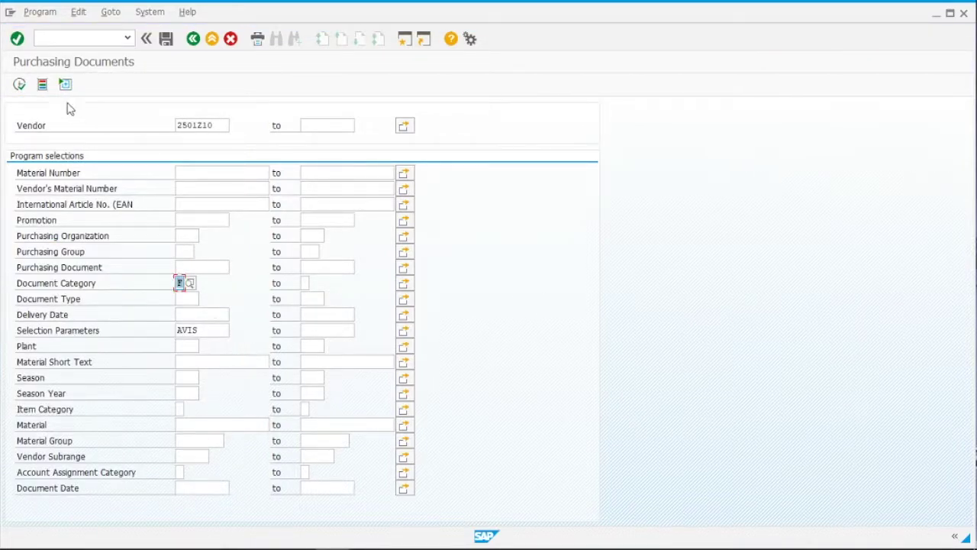
left_click(18, 86)
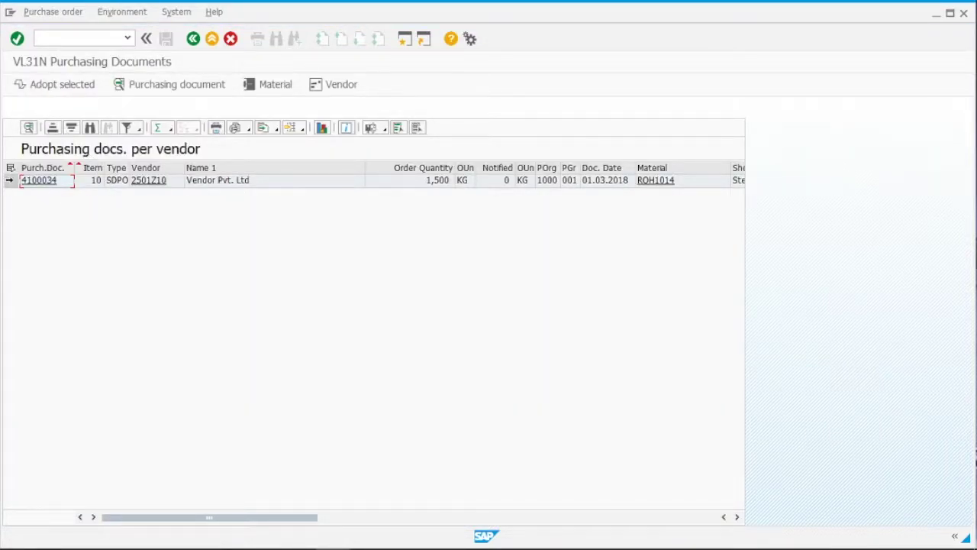
Adopt purchase order 4100034 into the inbound delivery's item overview
left_click(10, 181)
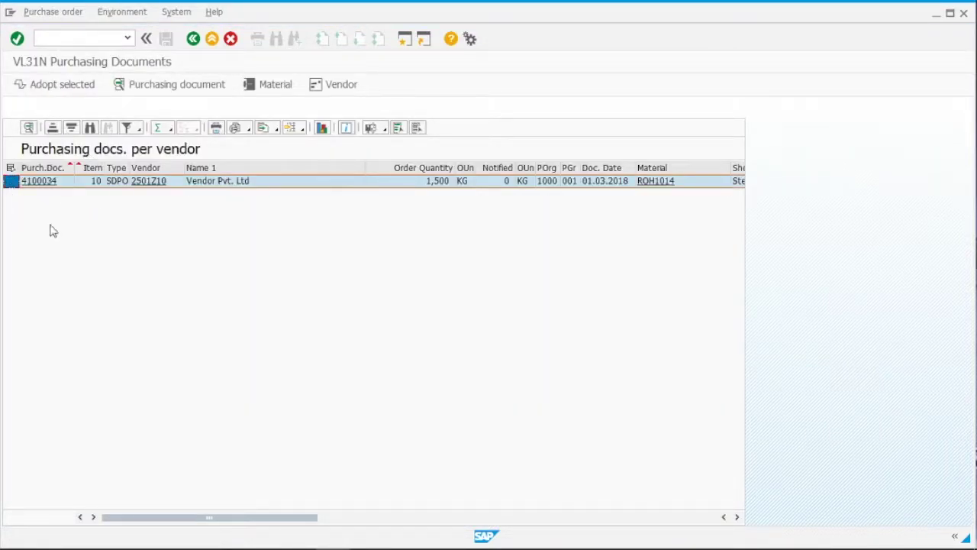
left_click(66, 88)
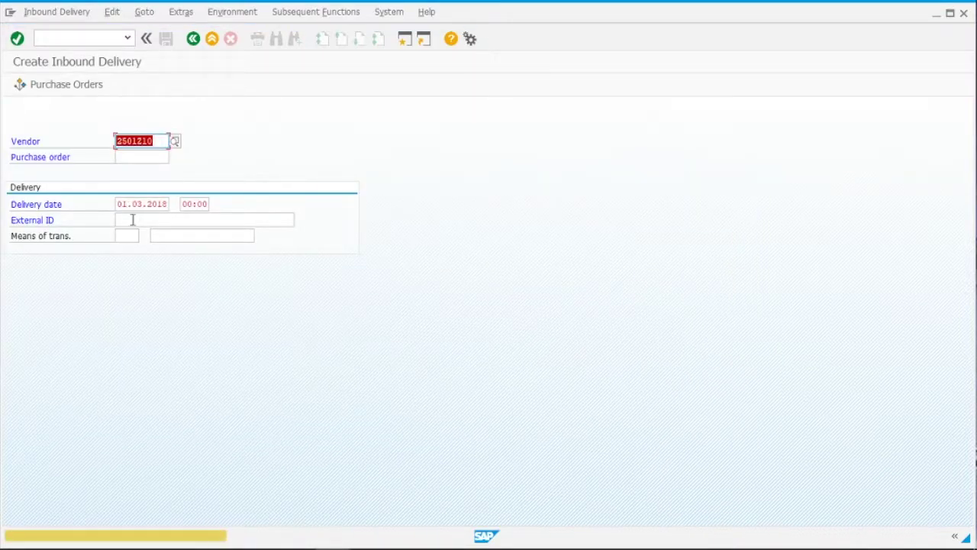
left_click(158, 219)
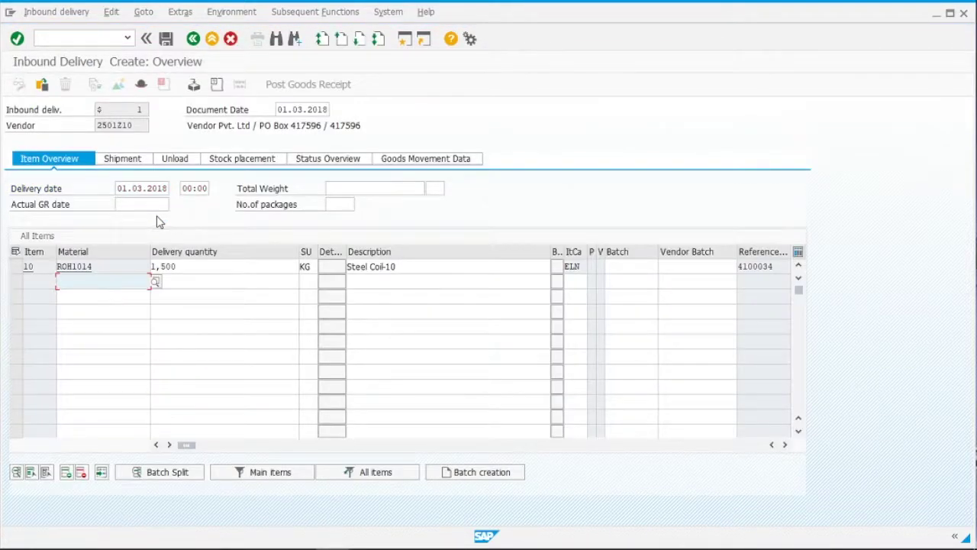
Set Steel Coil-10's delivery quantity to 1,000 KG and save inbound delivery 180000059
left_click(228, 271)
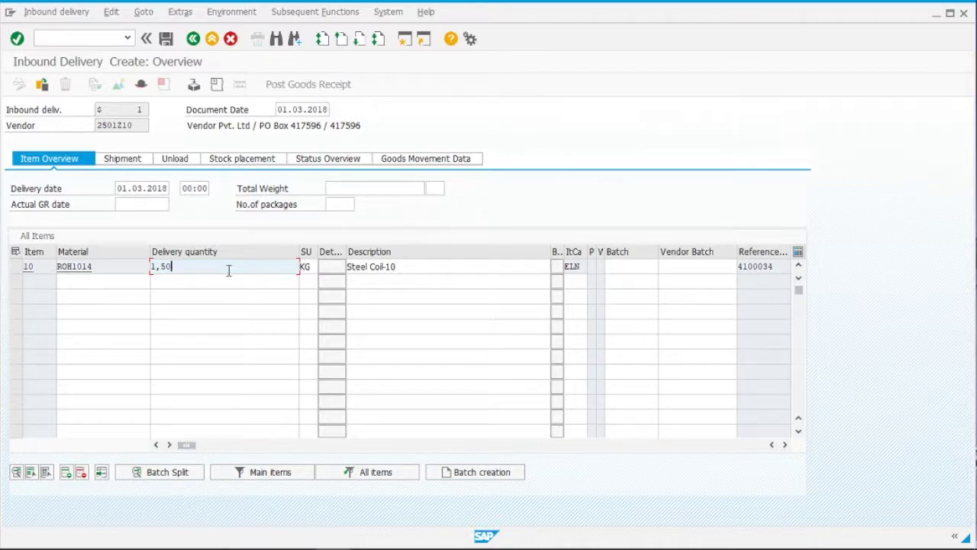
key("BackSpace")
key("BackSpace")
key("BackSpace")
type("1000")
key("Return")
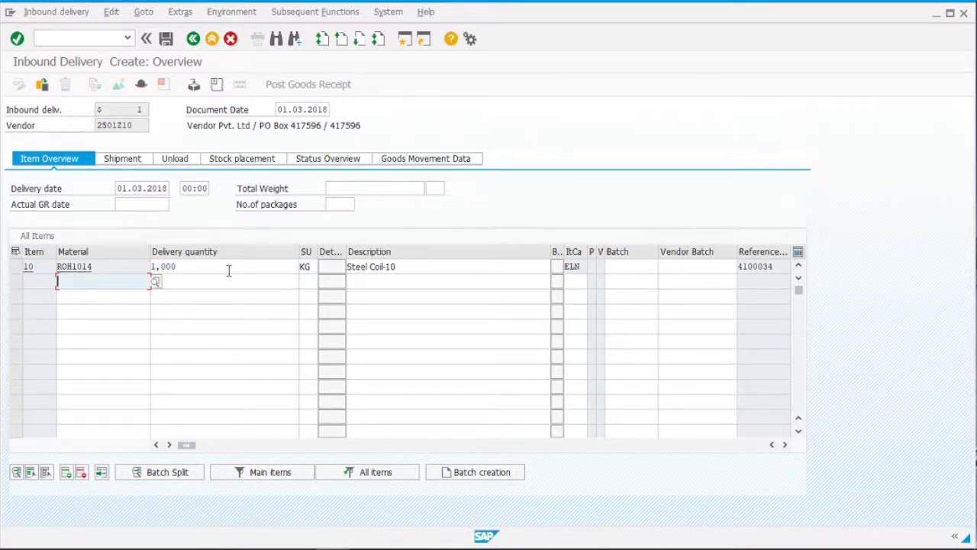
left_click(213, 270)
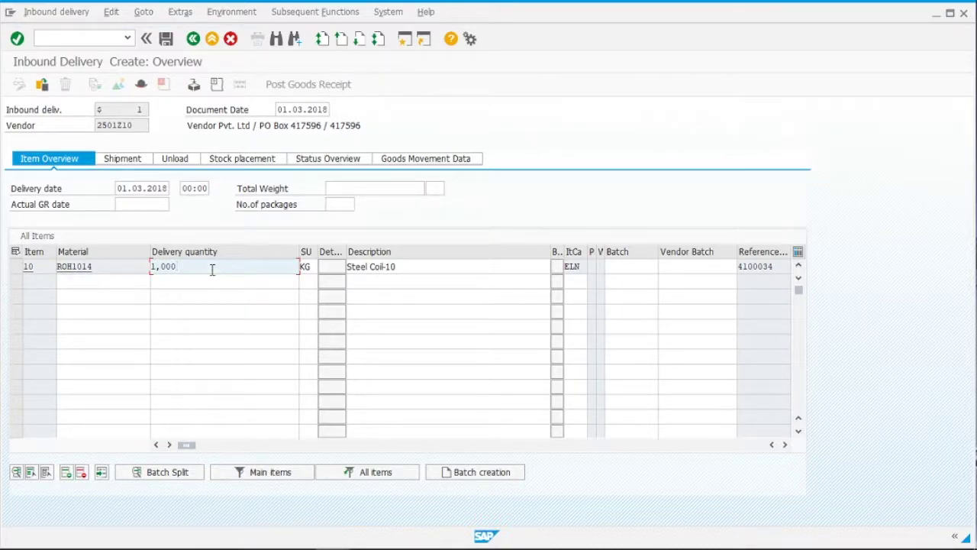
left_click(168, 41)
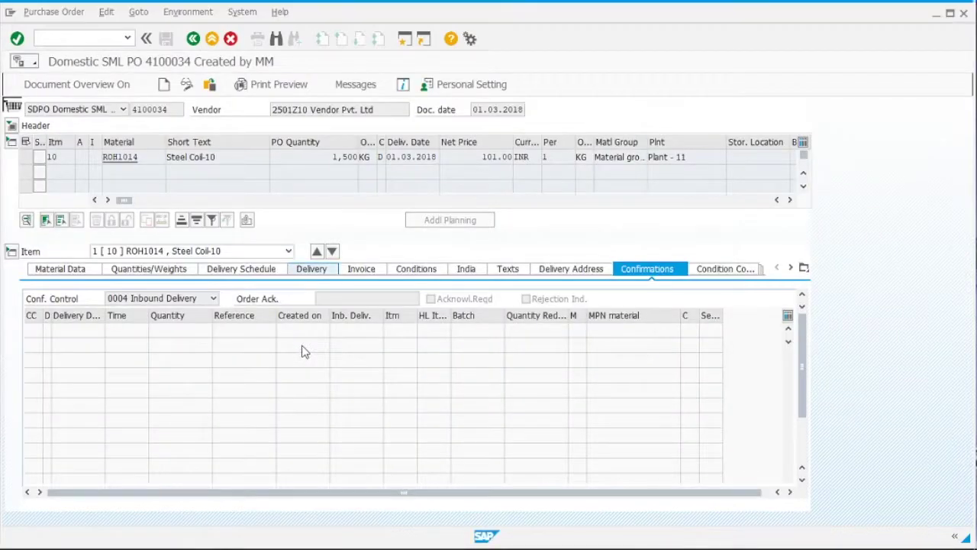
Reload PO 4100034 and verify its confirmation shows inbound delivery 180000059 for 1,000
left_click(210, 86)
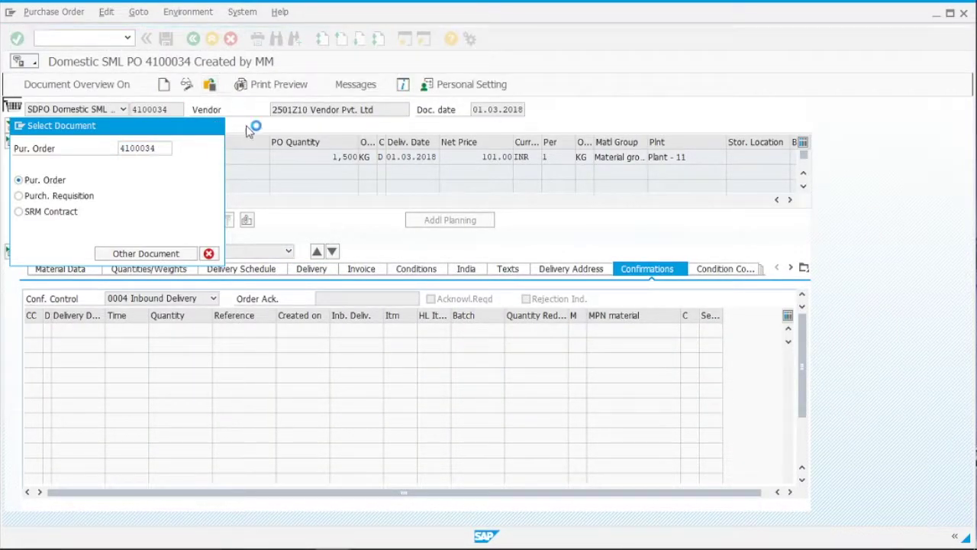
key("Return")
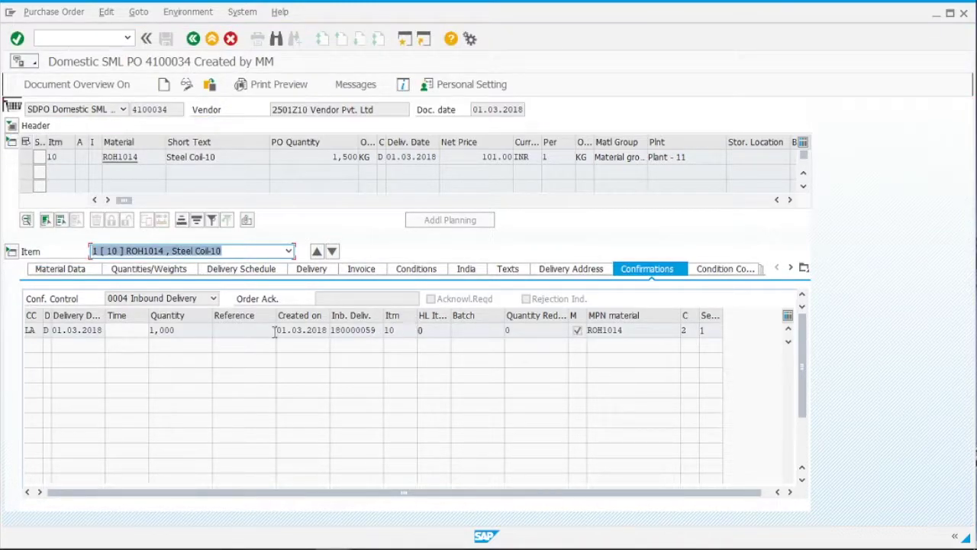
left_click(63, 330)
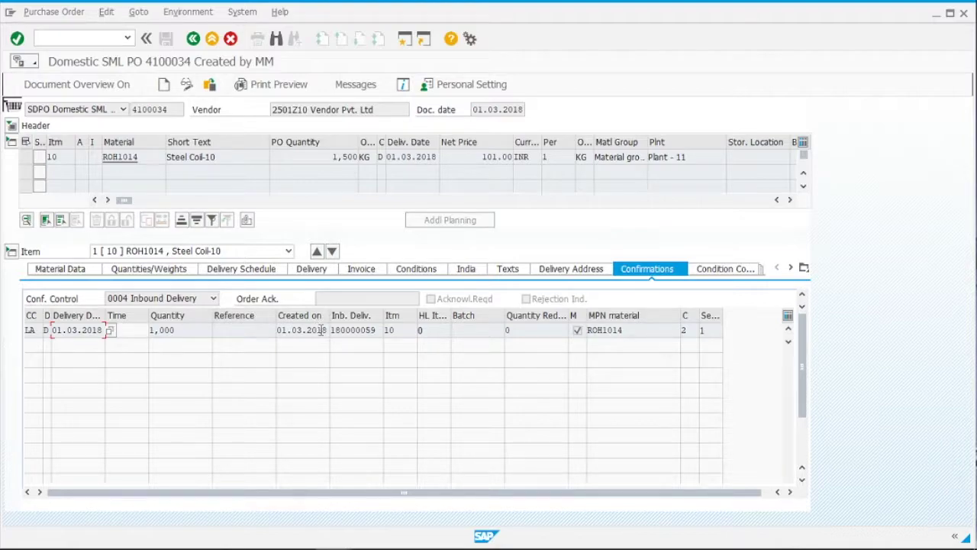
left_click(179, 330)
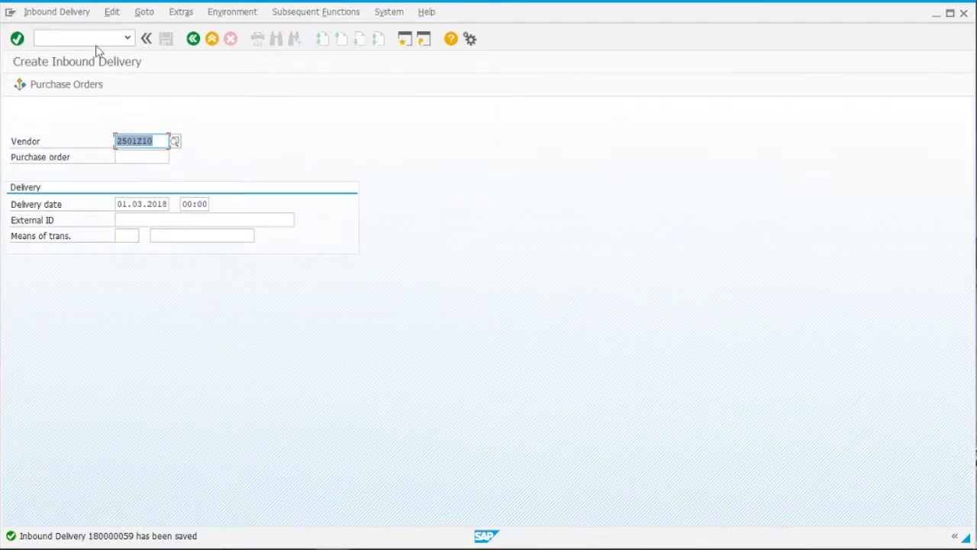
Switch to the MIGO goods receipt transaction with /nmigo
left_click(93, 39)
type("/nmigo")
key("Return")
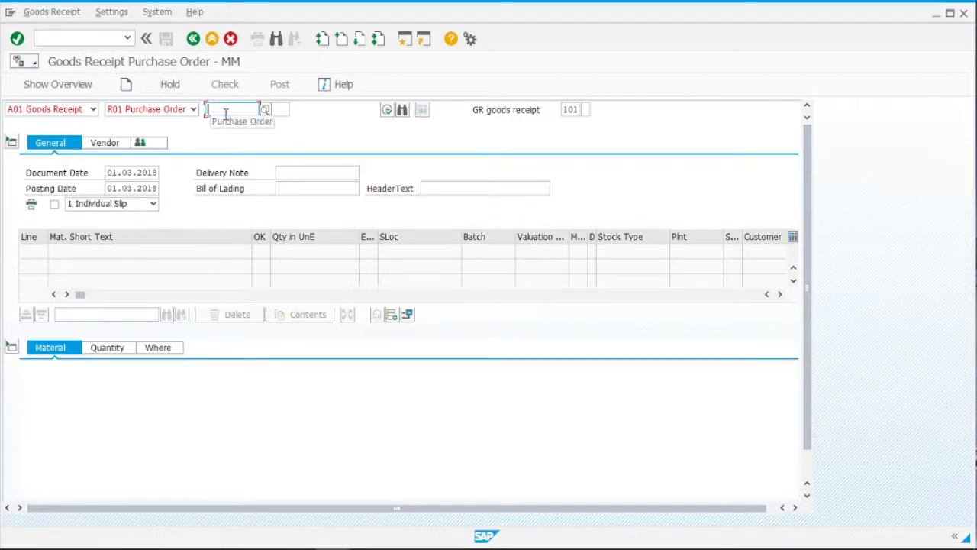
Load PO 4100034 into goods receipt and confirm Steel Coil-10 comes in at 1,000 KG
type("4100036")
key("Return")
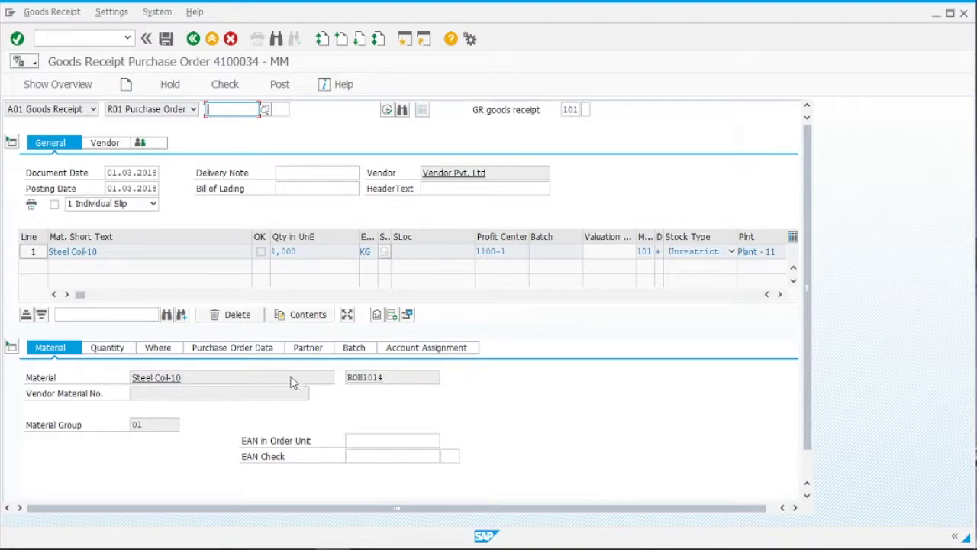
left_click(326, 250)
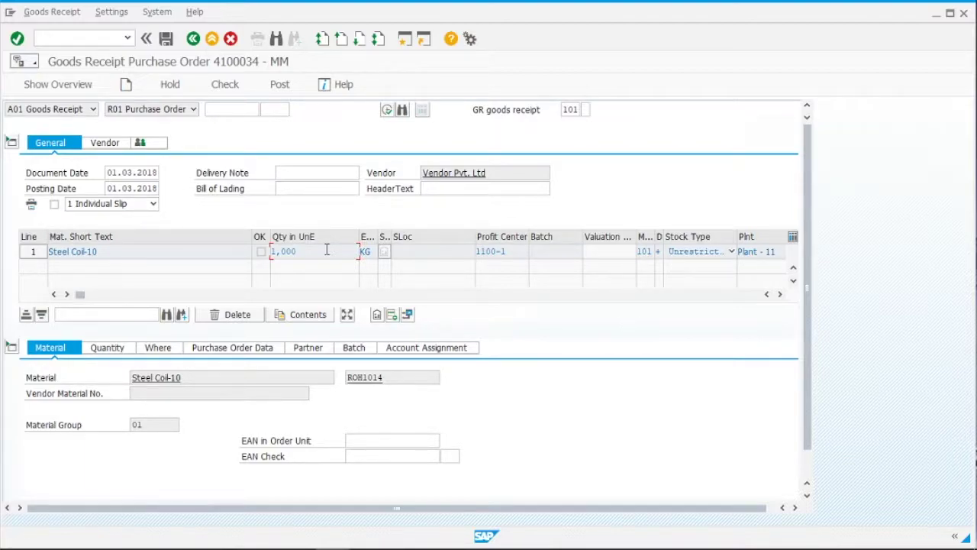
scroll(326, 250, "down", 1)
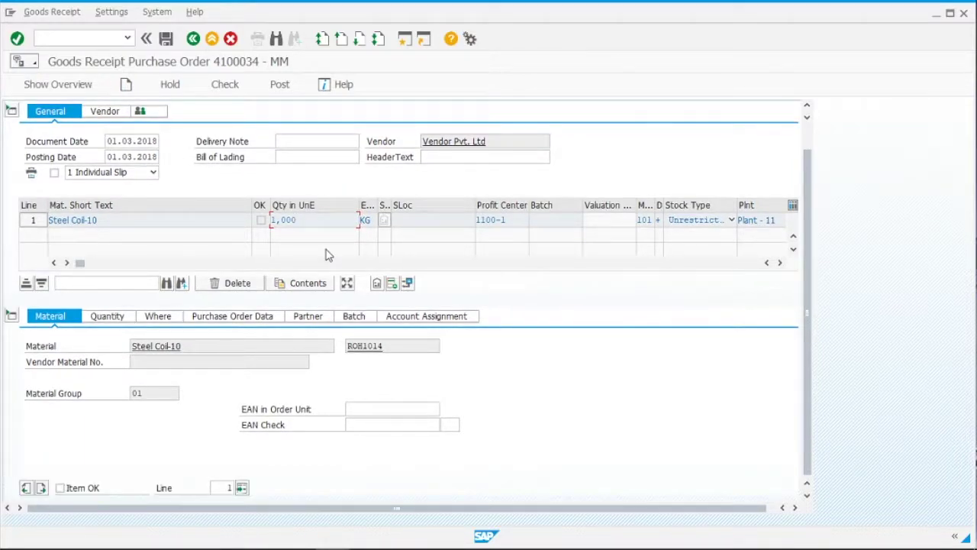
scroll(326, 250, "up", 1)
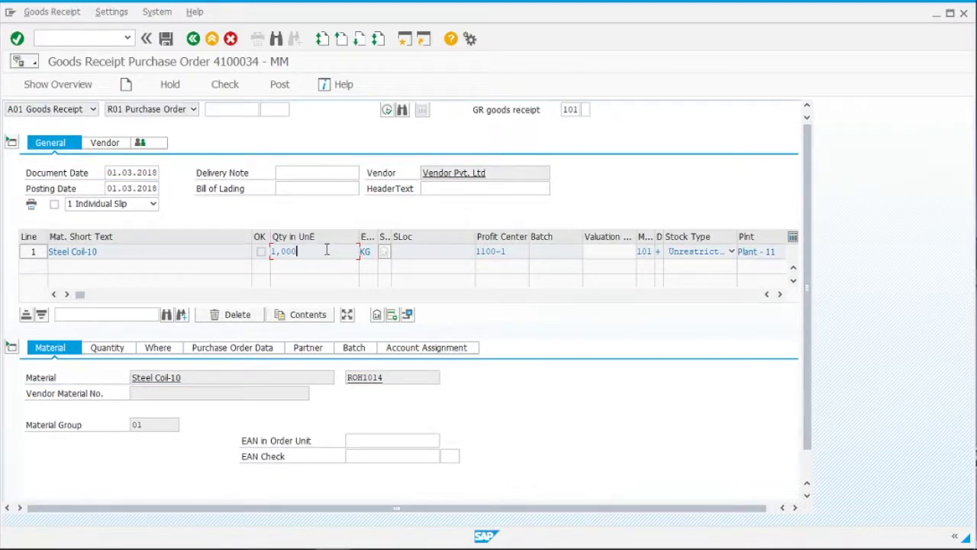